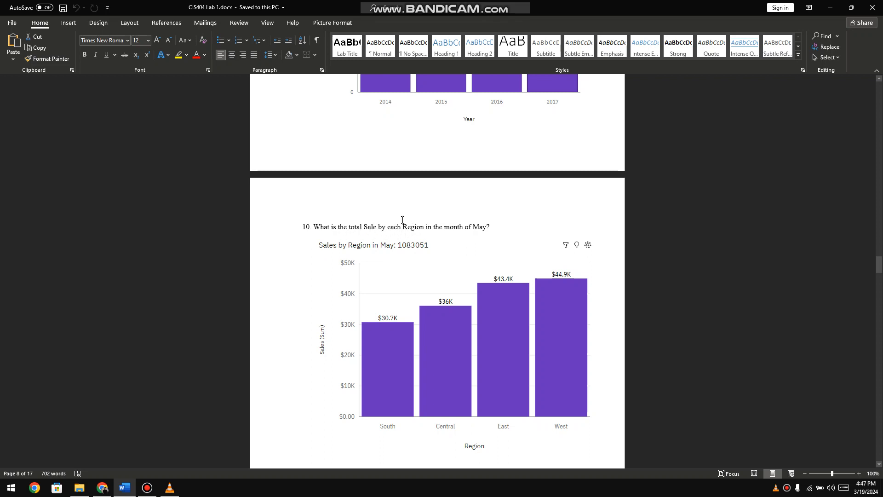
- Examine question 10 of the lab document for the measure, grouping and month it asks about
double_click(369, 228)
drag(403, 229, 421, 231)
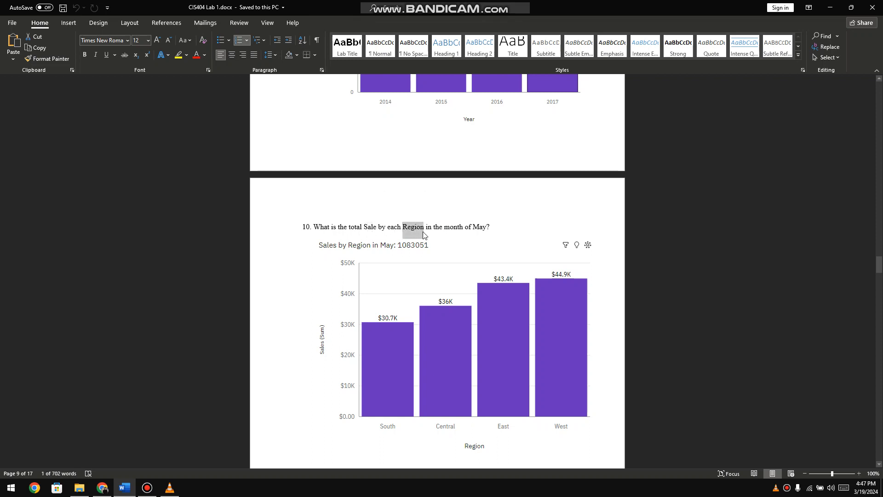
double_click(477, 229)
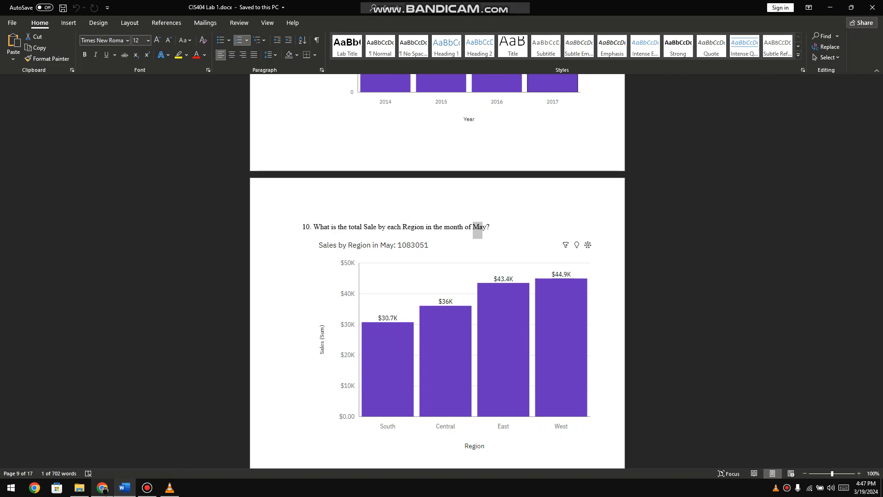
- Switch to the IBM Cognos Analytics dashboard and add the Sales measure to the empty canvas area as a new visualization
click(104, 489)
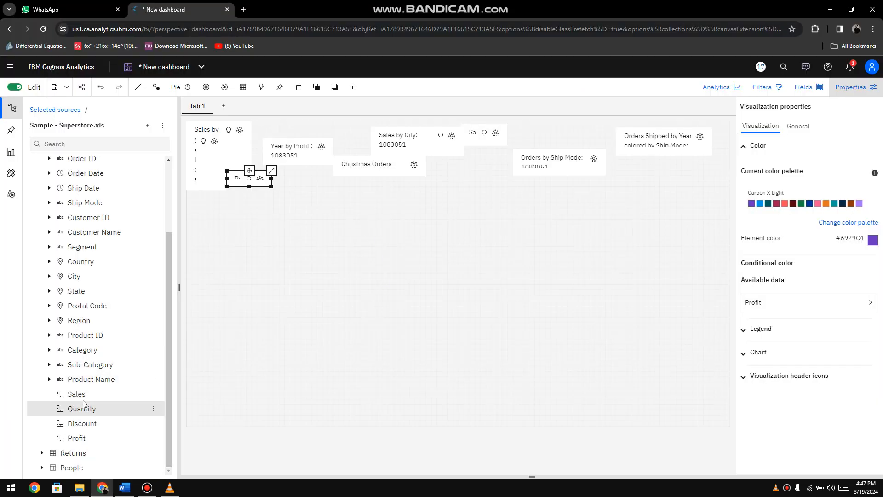
drag(83, 396, 463, 289)
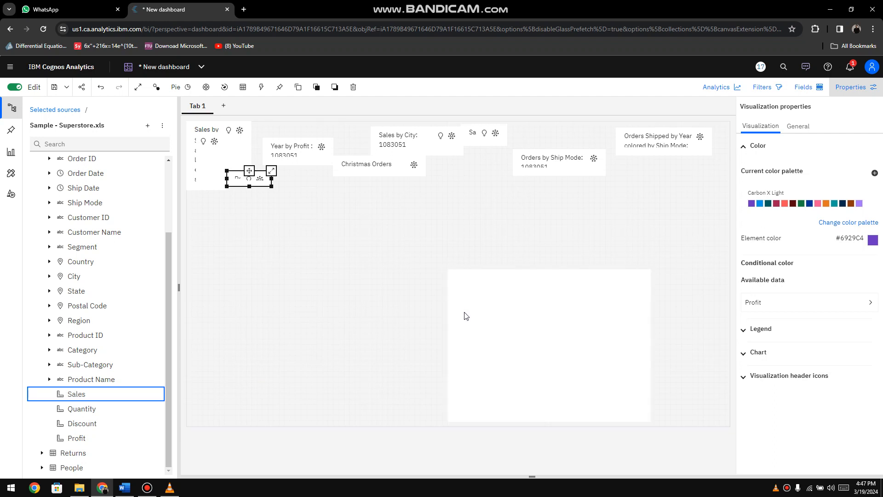
- Format the Sales data in the new visualization as abbreviated currency in $ (USD)
right_click(470, 350)
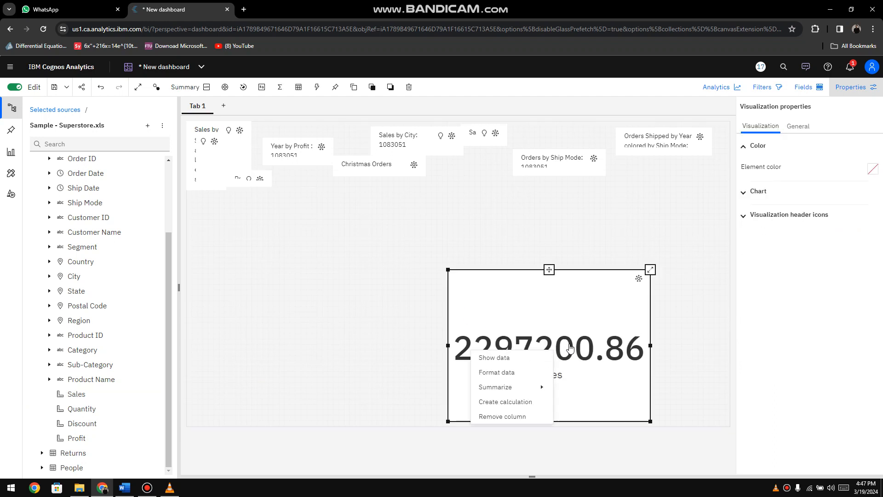
click(506, 372)
click(599, 116)
click(605, 205)
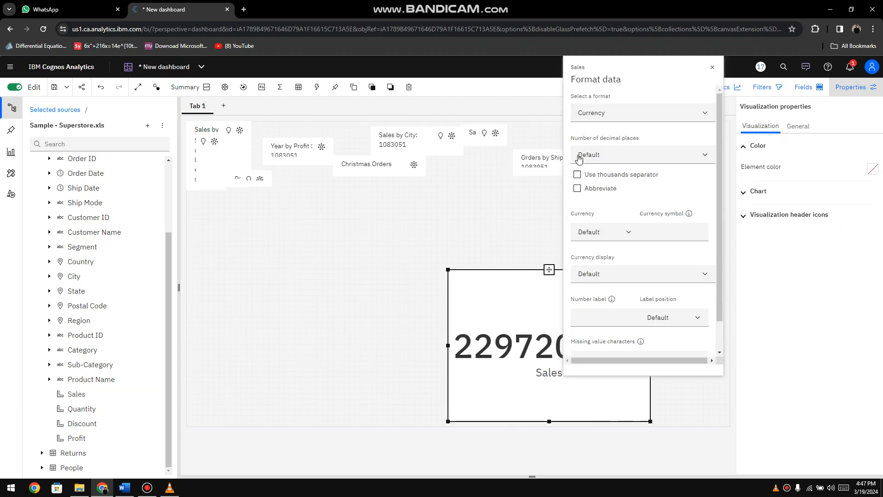
click(579, 188)
click(598, 232)
scroll(607, 294, down, 15)
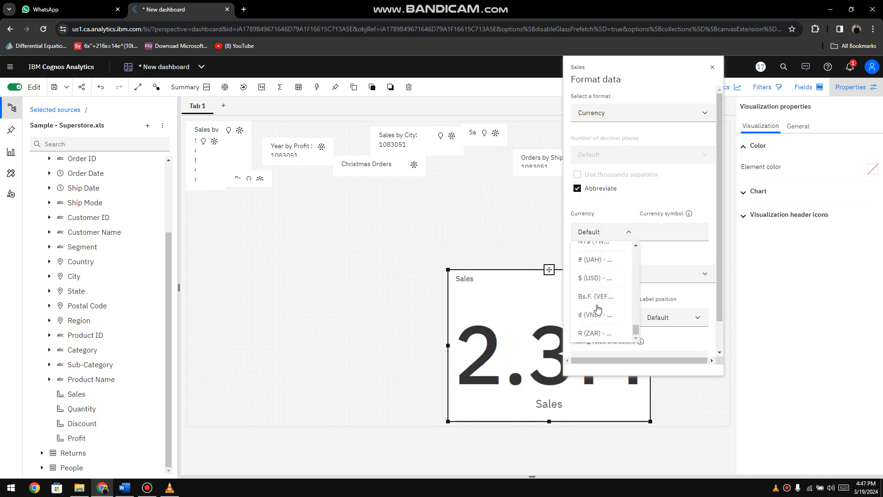
click(596, 278)
click(519, 241)
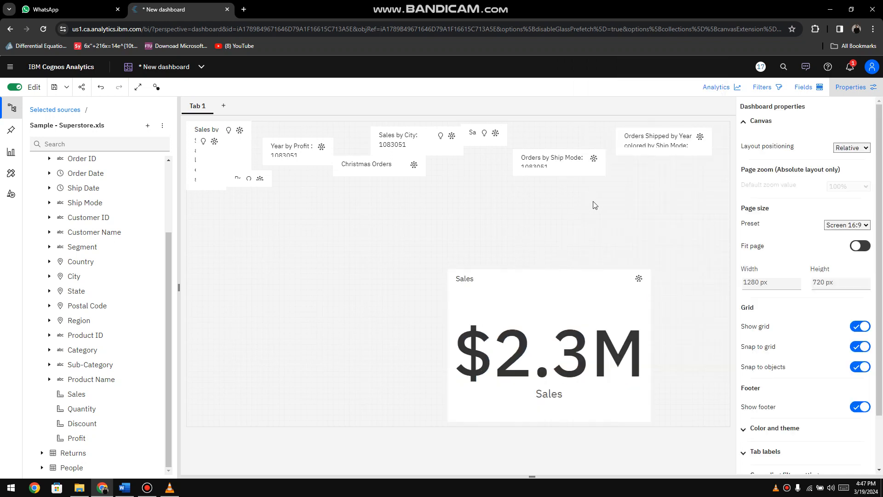
- Move the Sales visualization up toward the canvas centre and add Region to it to chart sales by region
click(571, 291)
drag(549, 268, 456, 236)
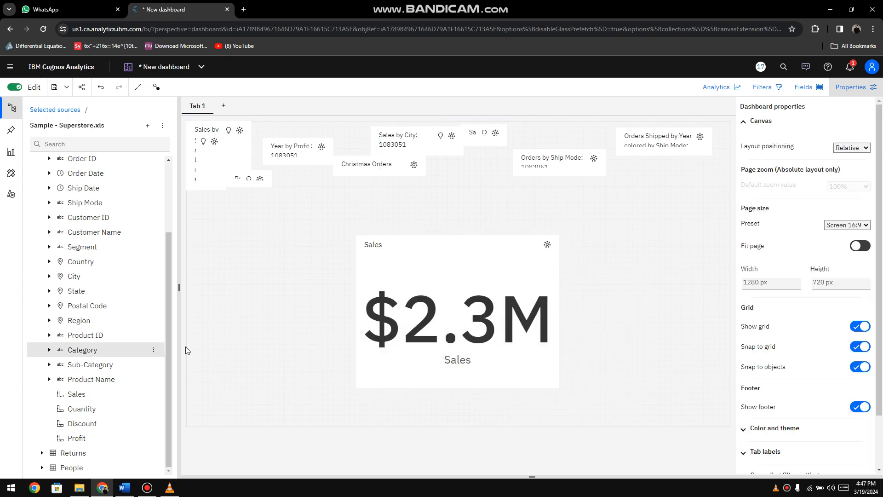
drag(167, 343, 74, 265)
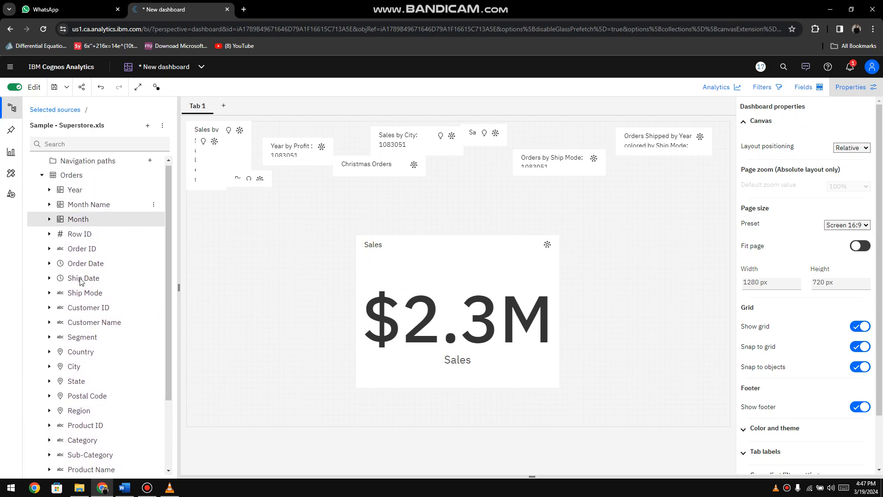
drag(84, 414, 441, 313)
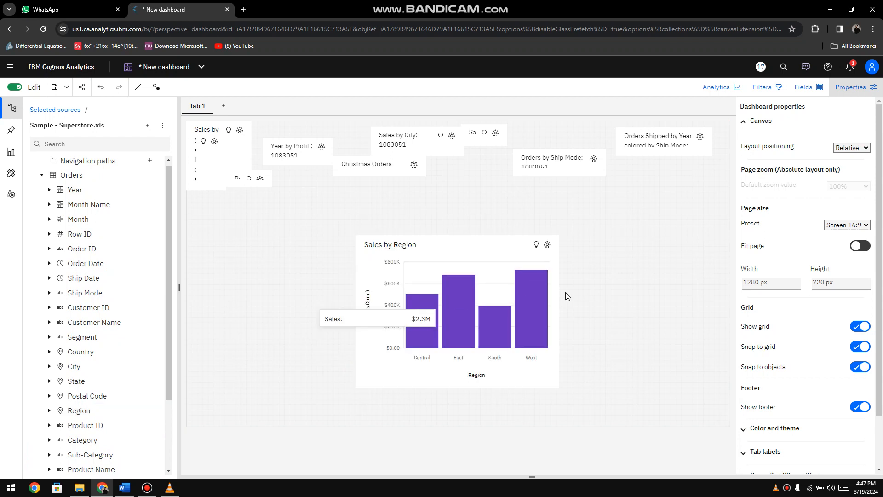
- Enlarge the Sales by Region column chart and reposition it below the small visualizations
click(558, 389)
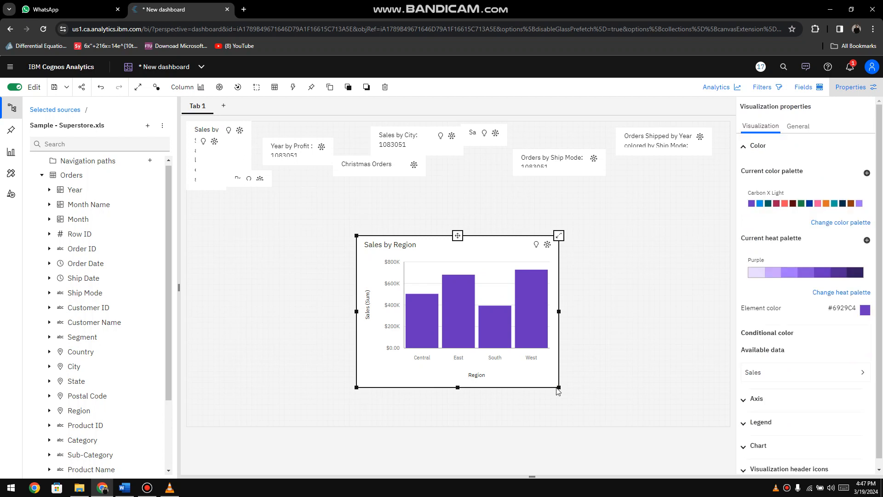
drag(558, 390, 611, 415)
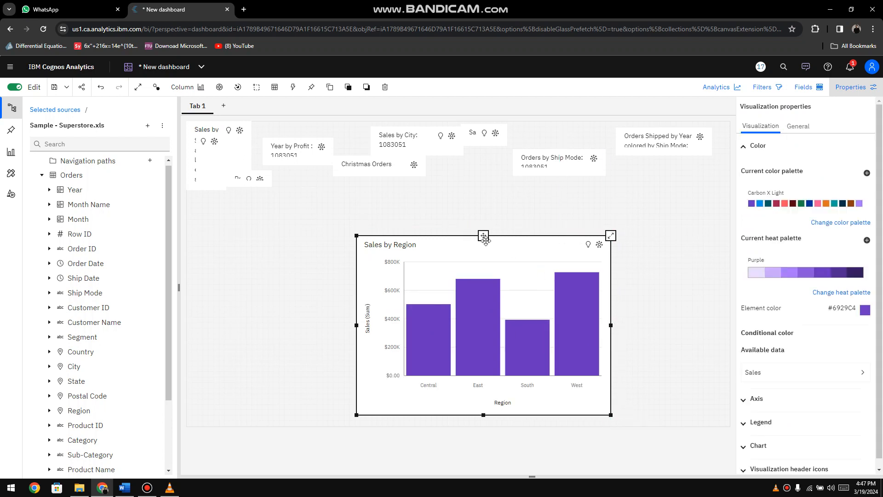
drag(446, 227, 396, 210)
click(438, 192)
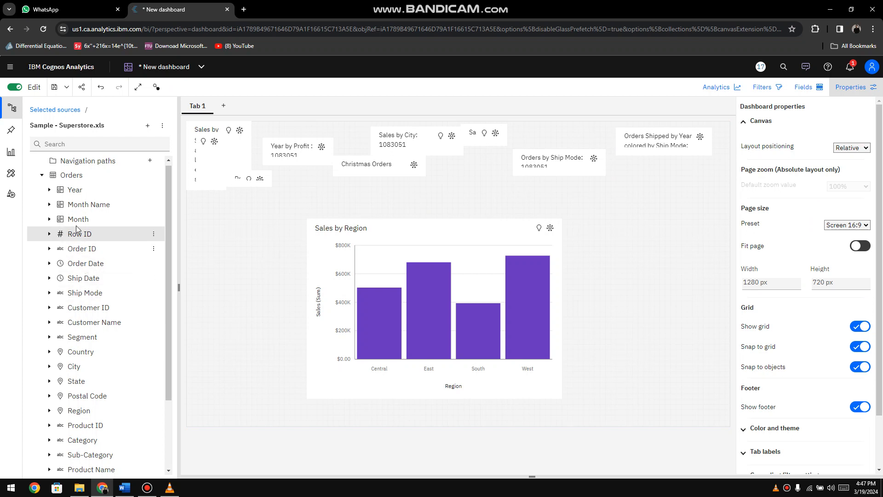
scroll(87, 281, down, 2)
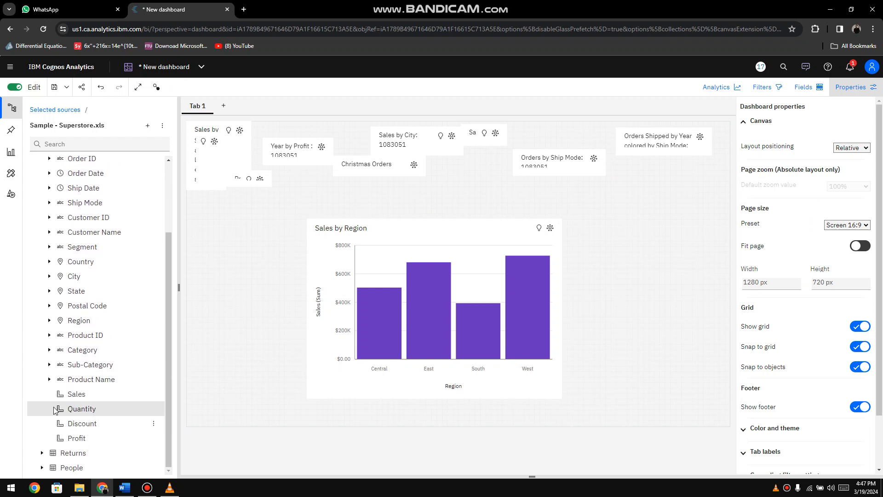
right_click(74, 399)
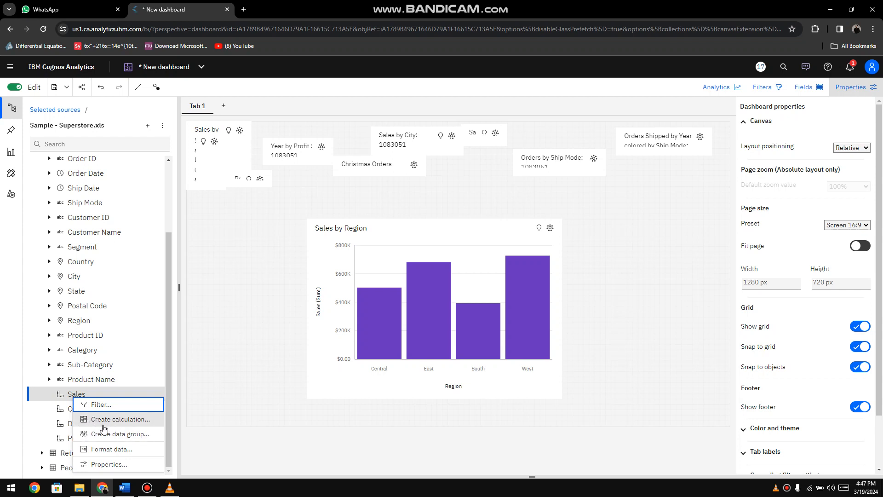
drag(168, 336, 167, 234)
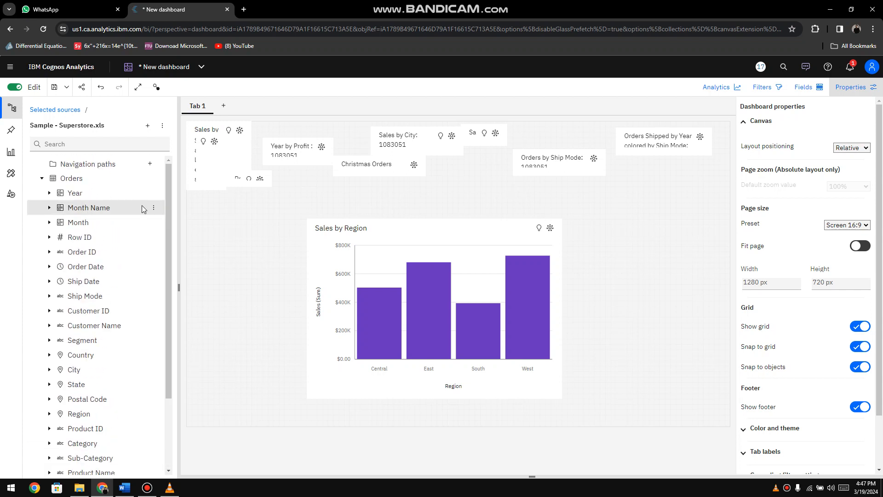
- Expand the Month members and open the Month calculation to examine its _month function and Order_Date argument
click(49, 223)
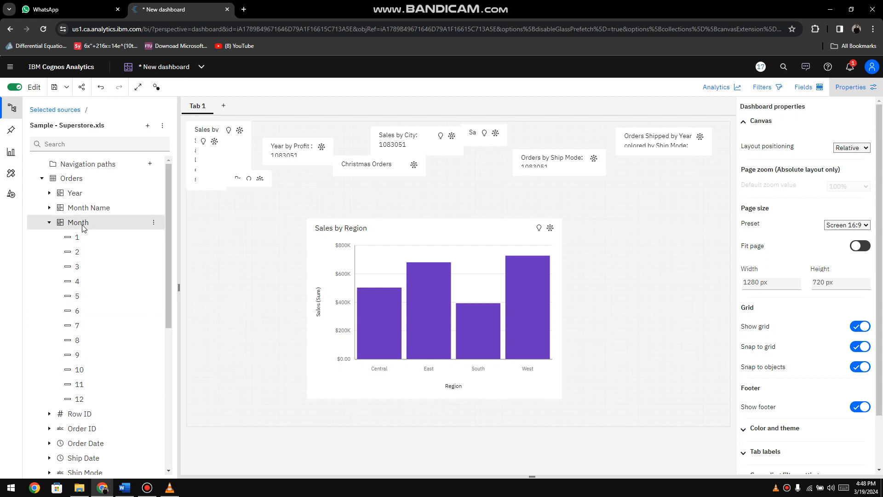
right_click(83, 229)
click(118, 322)
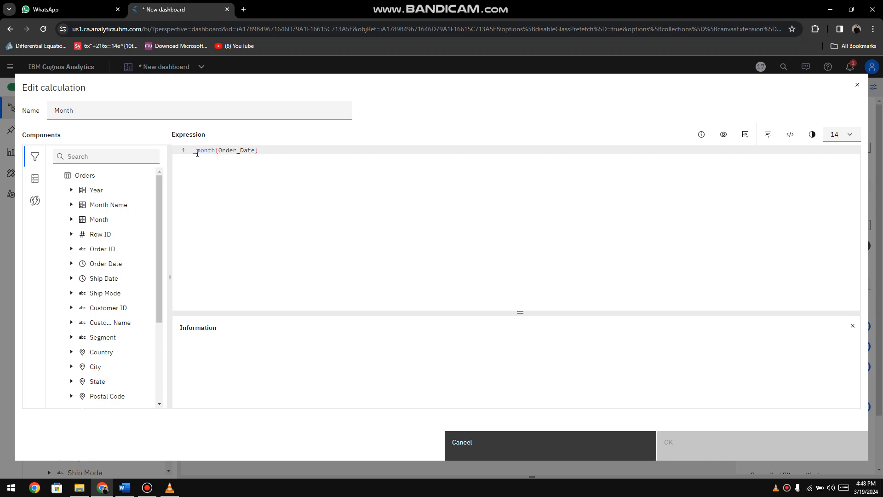
double_click(201, 152)
drag(218, 152, 259, 152)
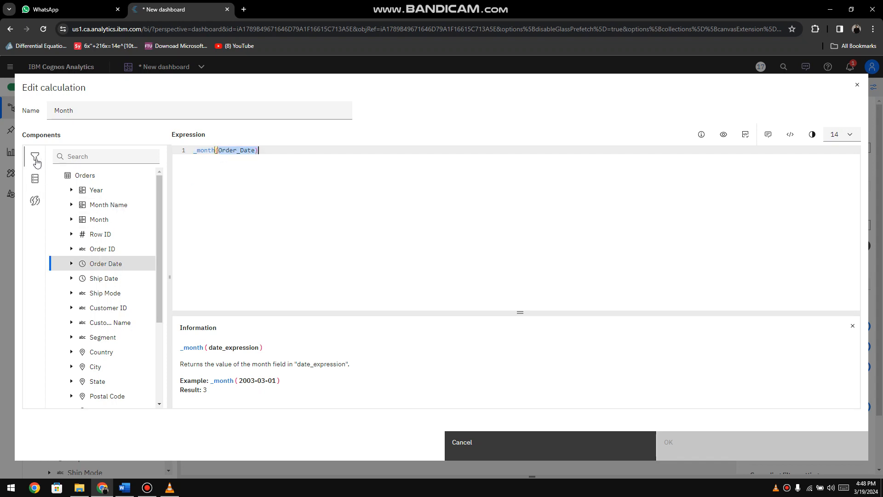
- Browse the Order Date members in the calculation editor, load more dates, and close the editor without changes
click(71, 263)
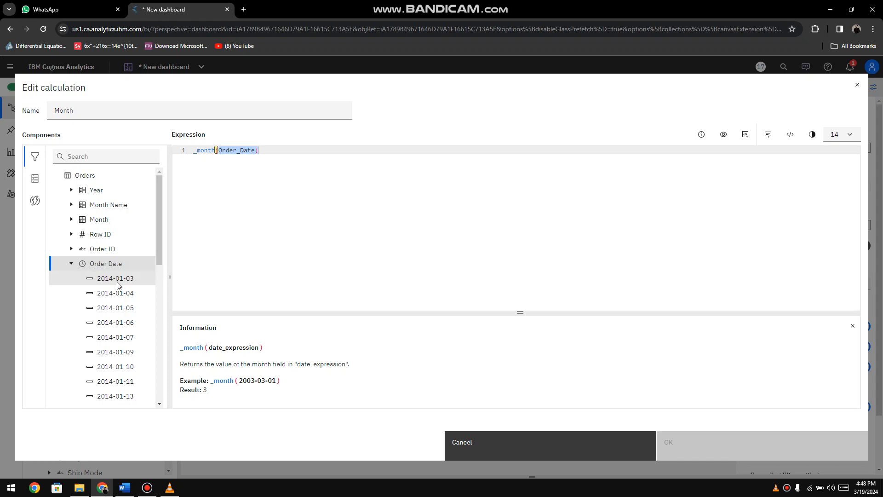
scroll(115, 258, down, 1)
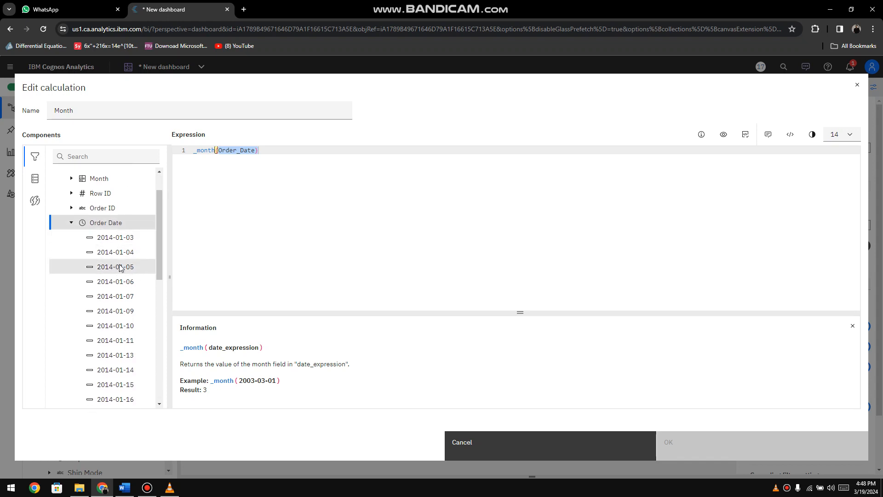
drag(159, 260, 165, 311)
scroll(146, 315, down, 2)
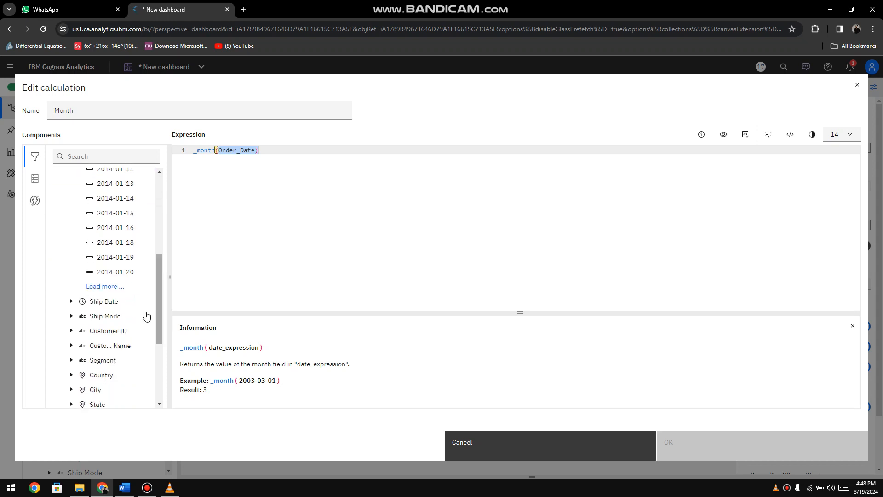
click(117, 286)
drag(154, 274, 141, 258)
scroll(136, 248, down, 6)
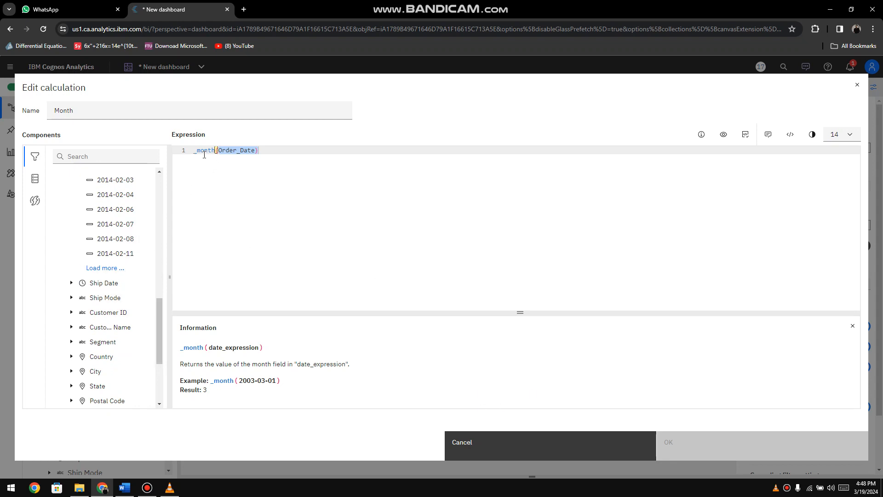
scroll(164, 276, up, 5)
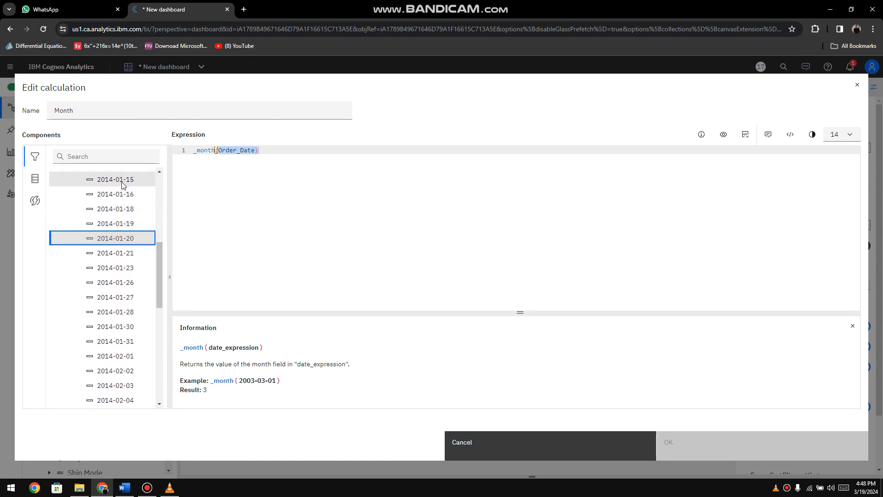
click(562, 442)
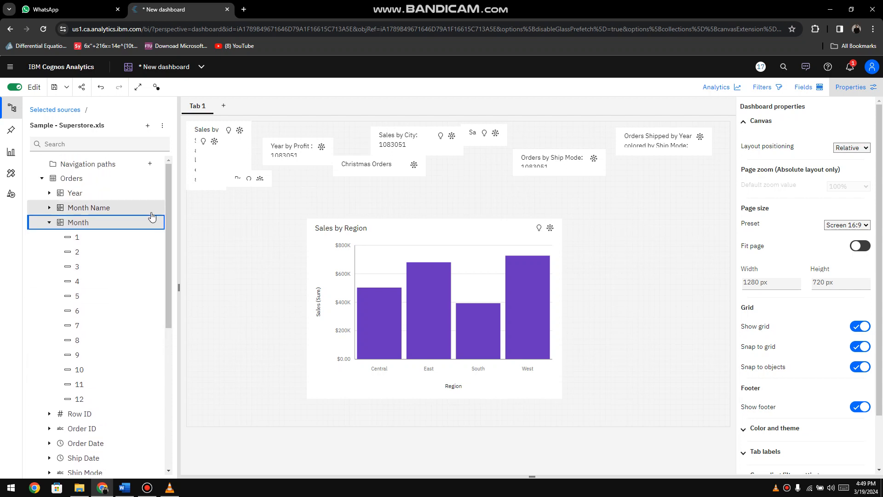
- Examine the Month Name calculation's CASE expression, including the line for May, and close the editor without changes
click(50, 224)
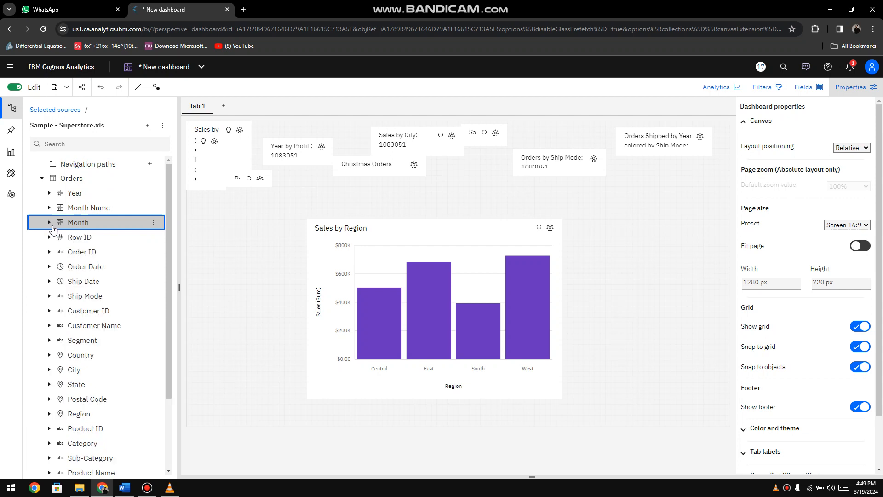
click(49, 223)
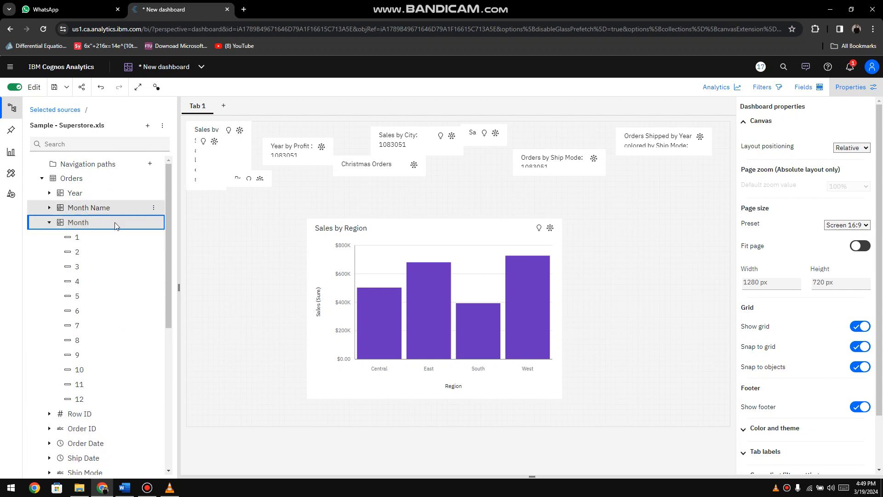
click(85, 210)
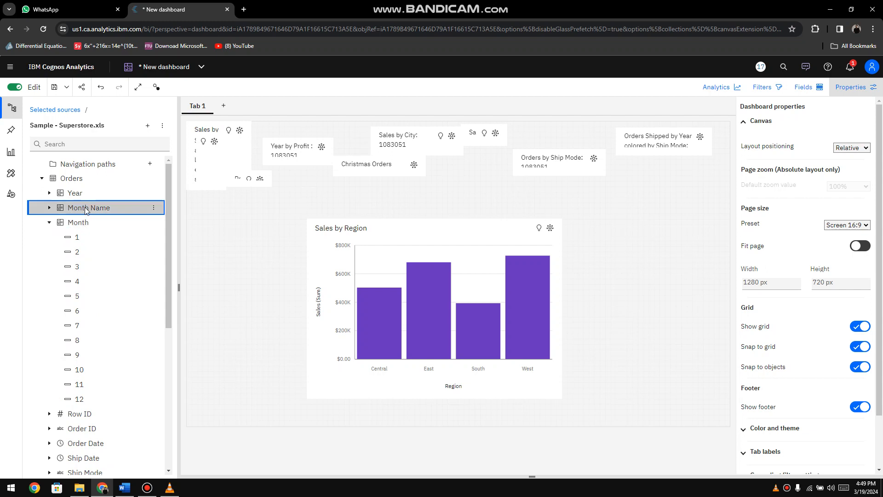
right_click(85, 208)
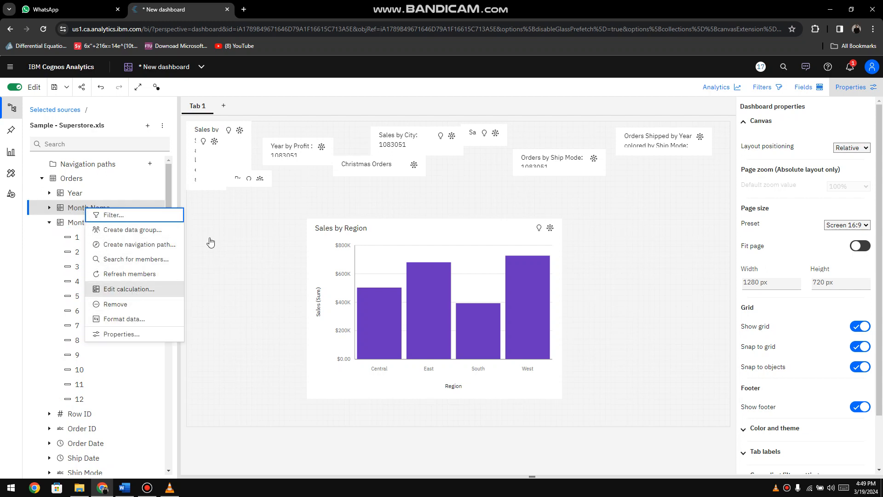
click(129, 289)
click(219, 181)
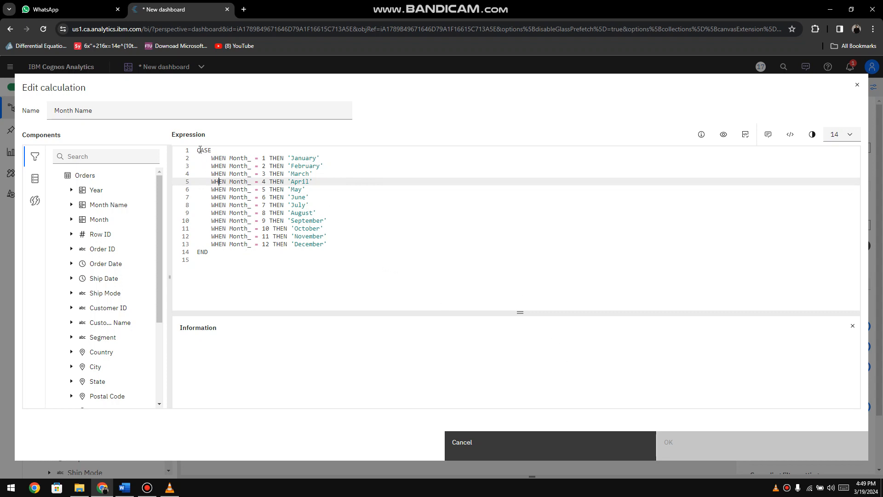
drag(197, 150, 226, 258)
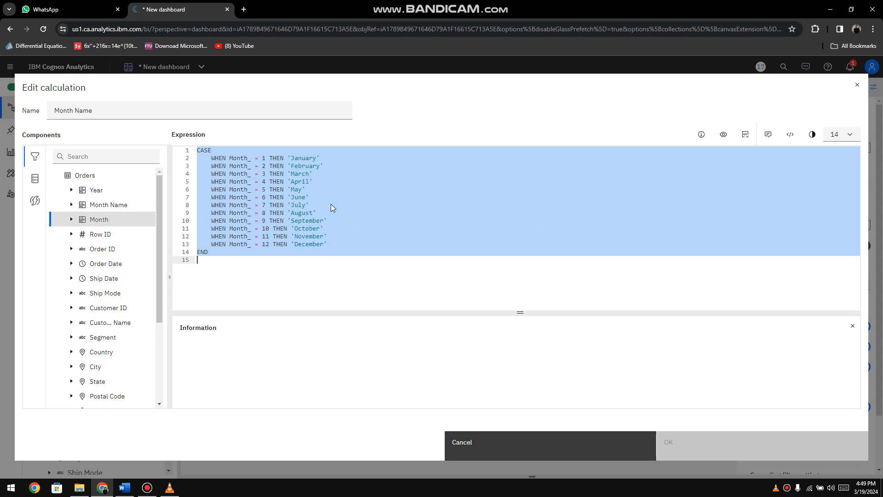
click(326, 186)
drag(212, 192, 307, 190)
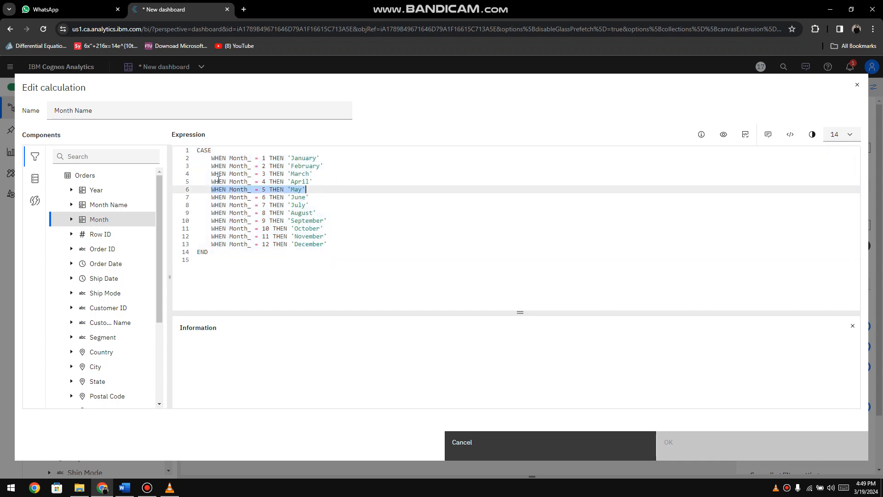
click(599, 447)
- Expand the Month Name members and add Month Name as a filter for this tab
click(49, 208)
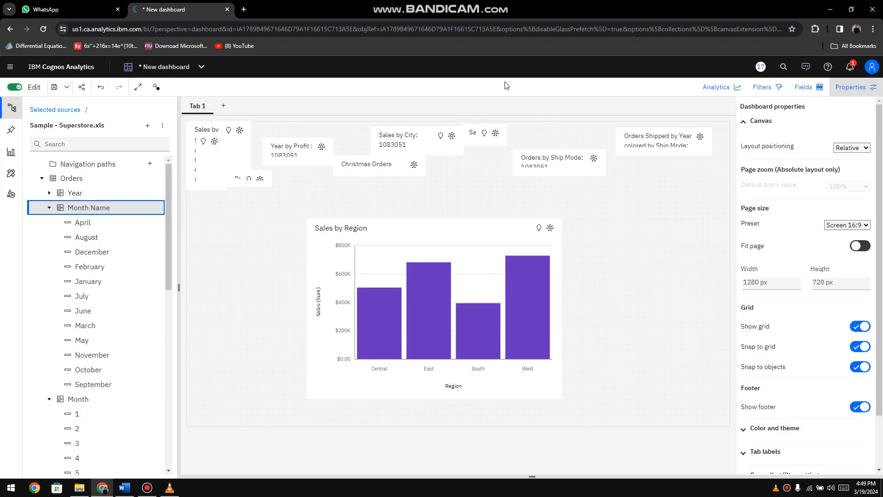
click(766, 87)
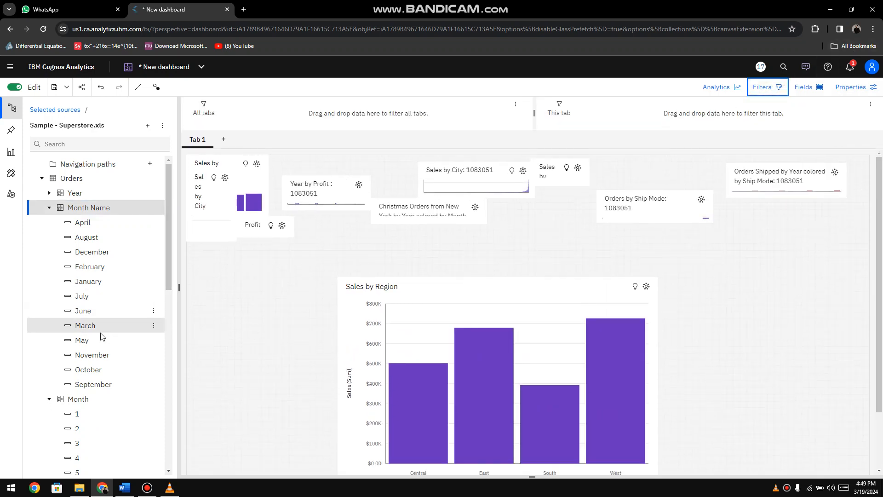
drag(83, 208, 598, 115)
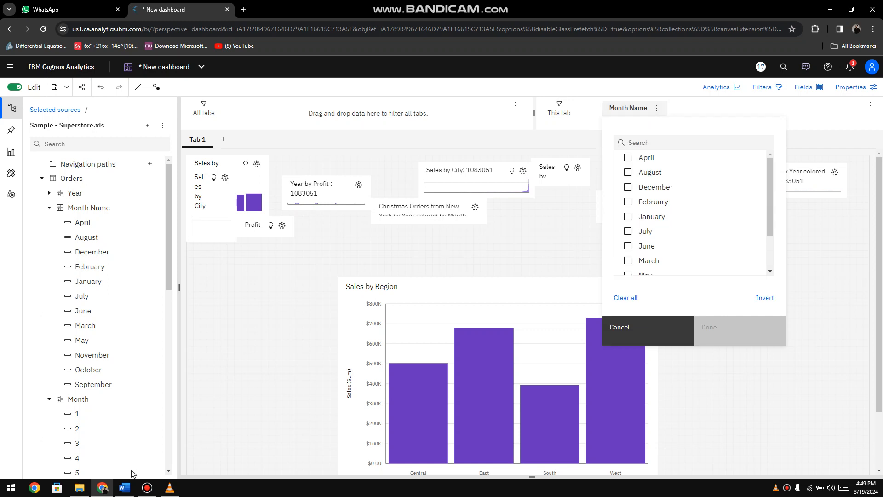
- Switch to CIS404 Lab 1.docx in Word to check question 10's wording and reference chart, and return to the Cognos dashboard in Chrome
click(124, 488)
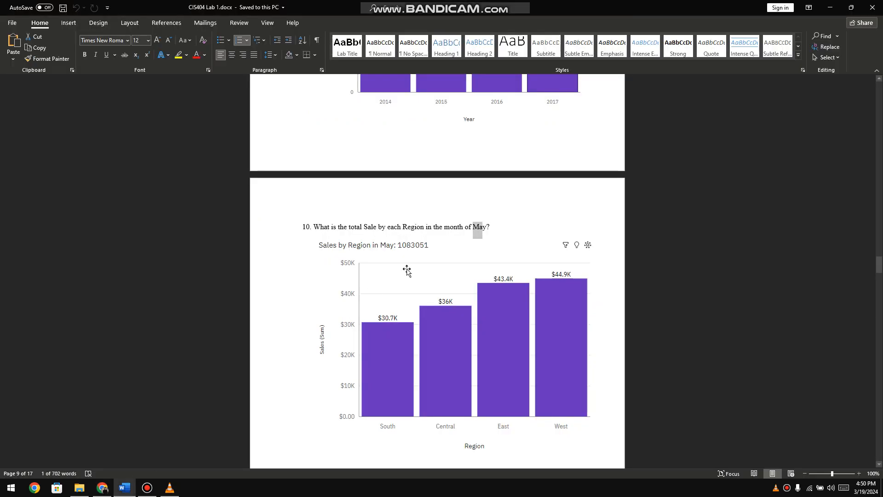
click(473, 229)
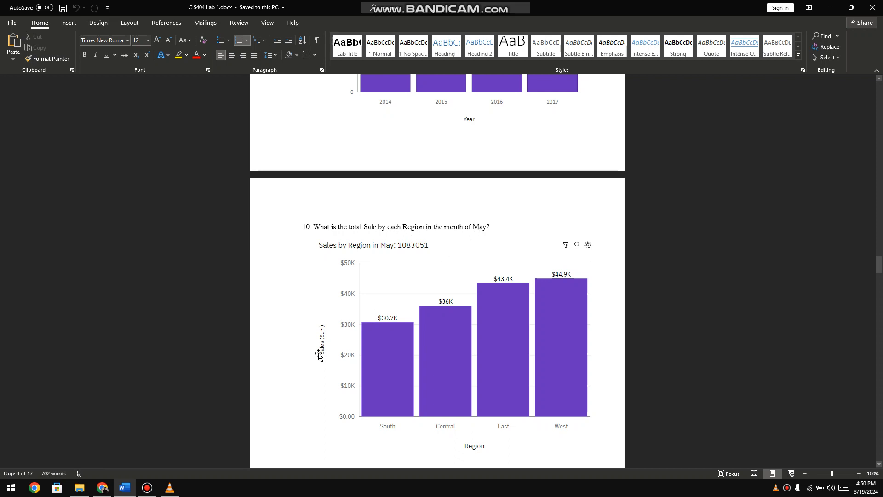
click(103, 487)
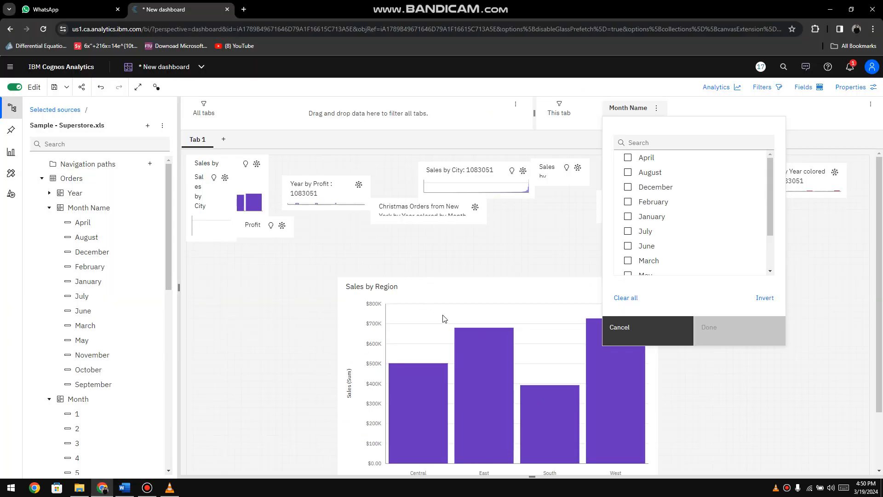
- Set the tab's Month Name filter to May and apply it
click(457, 306)
scroll(400, 276, down, 2)
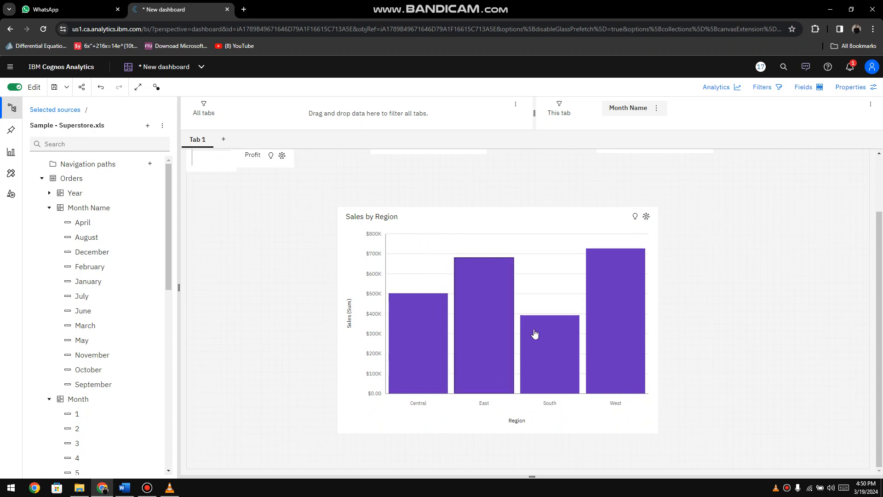
click(637, 121)
scroll(684, 244, down, 2)
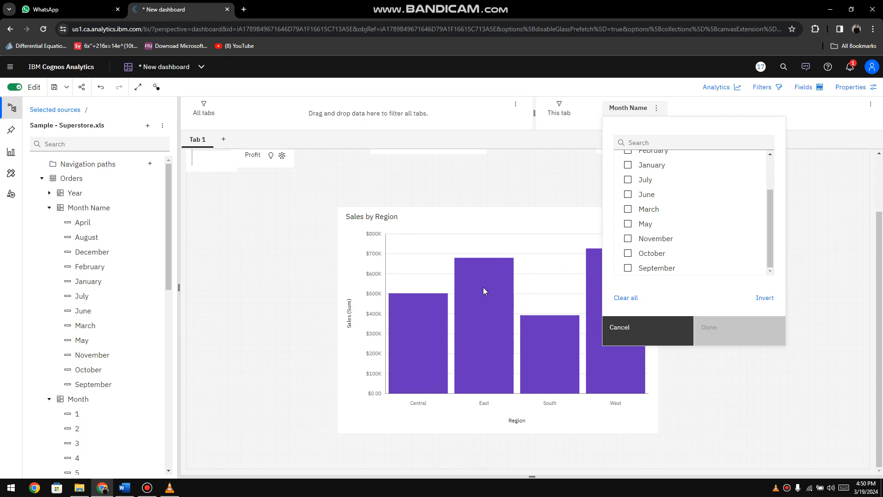
click(628, 224)
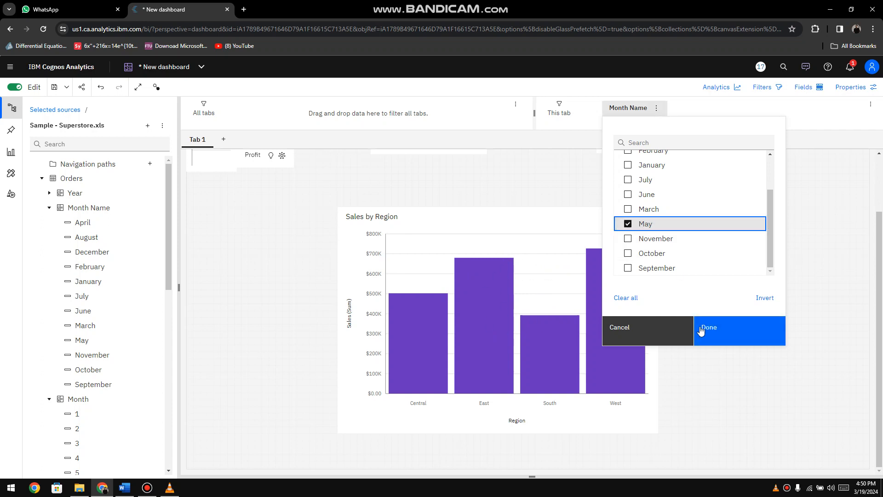
click(702, 330)
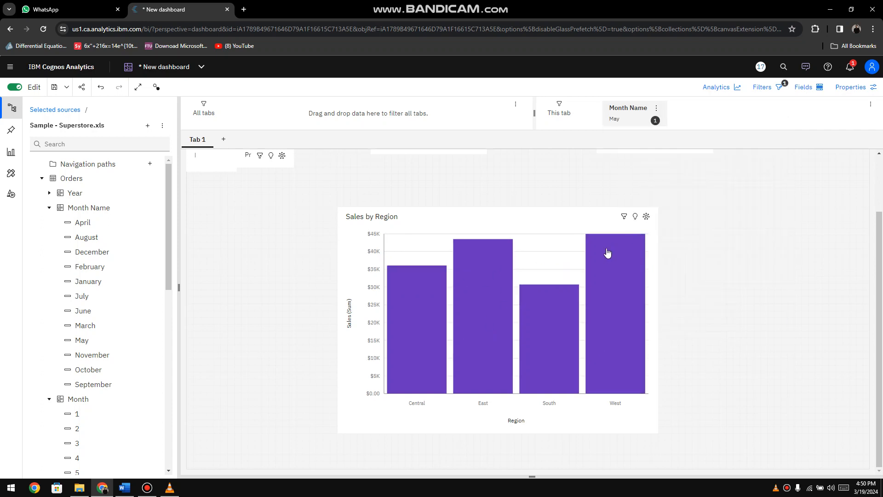
- Move the Sales by Region chart up and to the left, and enlarge it from its lower-right corner
click(445, 233)
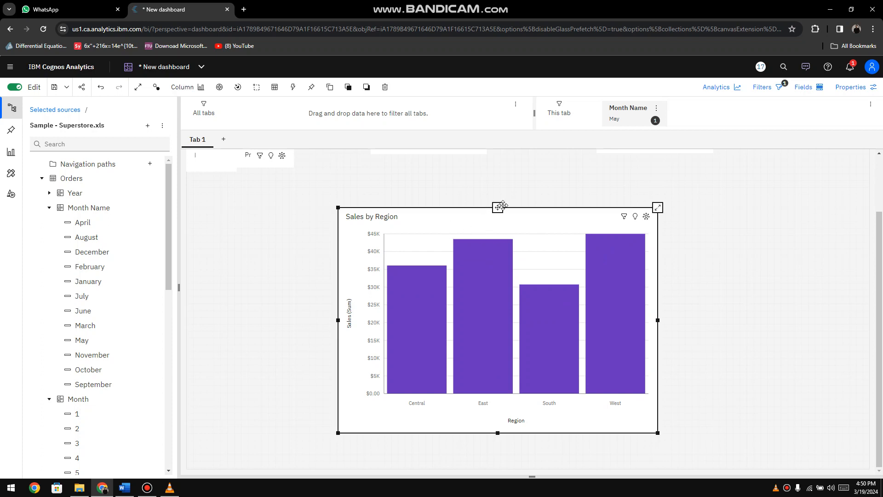
drag(500, 205, 436, 181)
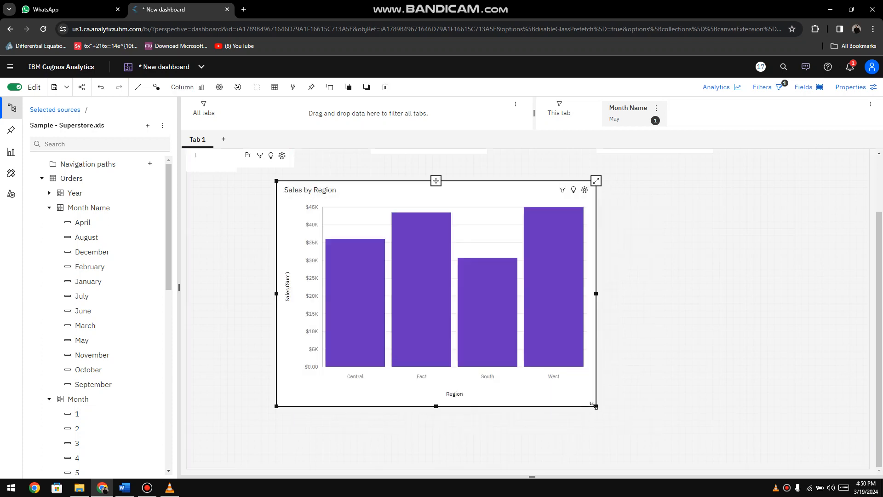
drag(596, 406, 679, 447)
- Change the chart title to "Sales by Region in Month May"
double_click(337, 189)
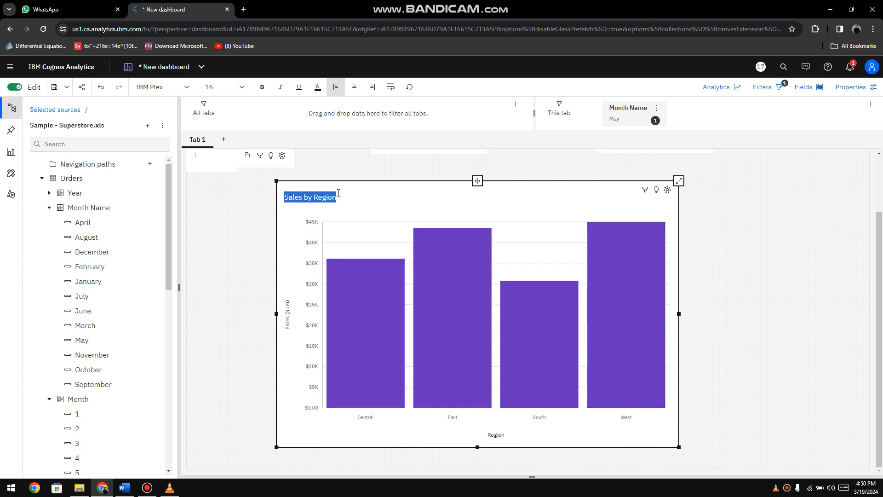
click(337, 196)
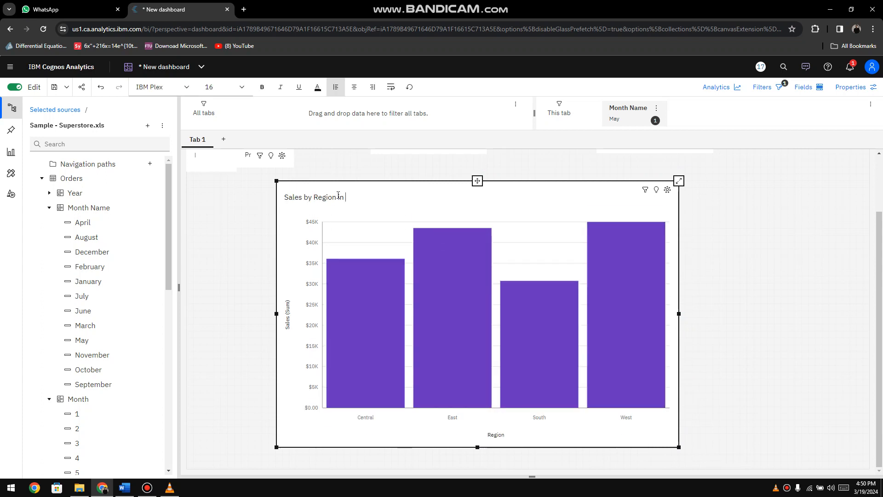
text(in Month May)
click(673, 294)
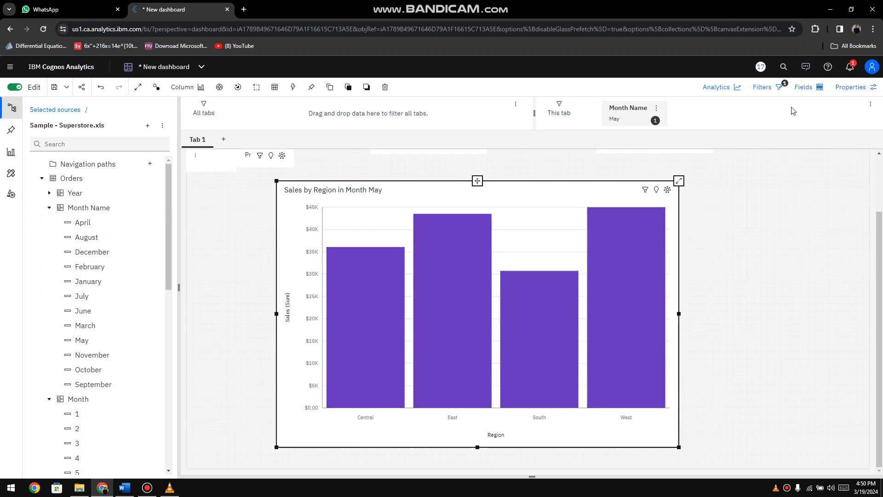
- Turn on value labels for the Sales by Region in Month May chart and clear the East column selection
click(850, 87)
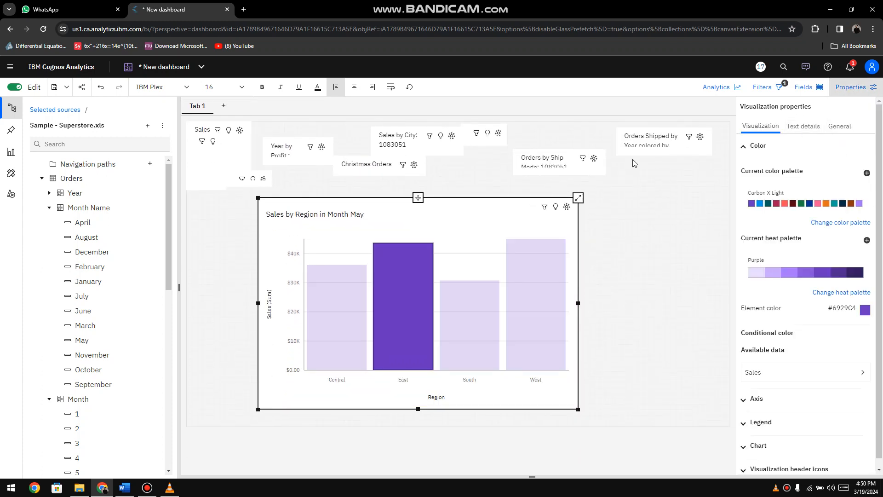
scroll(777, 322, down, 1)
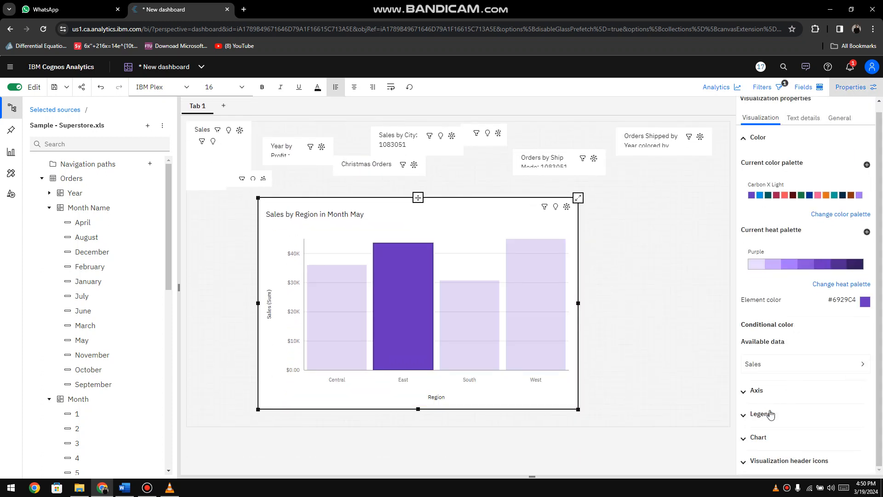
click(744, 435)
scroll(854, 358, down, 5)
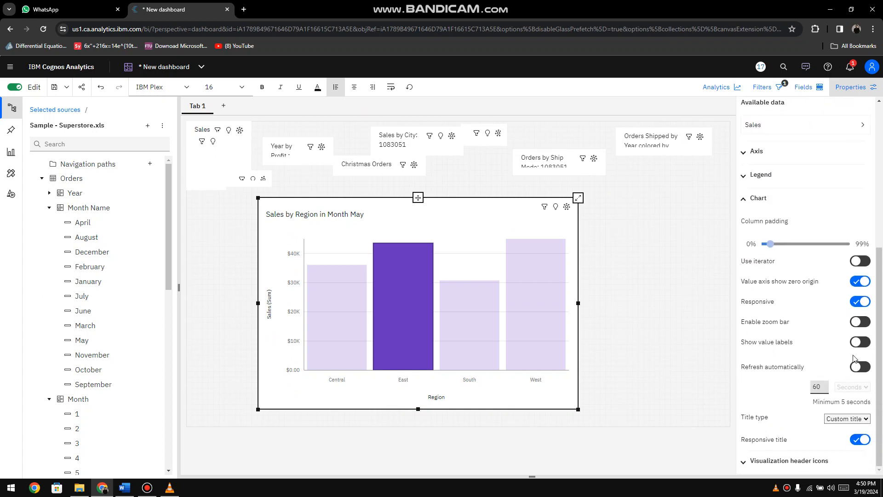
click(858, 342)
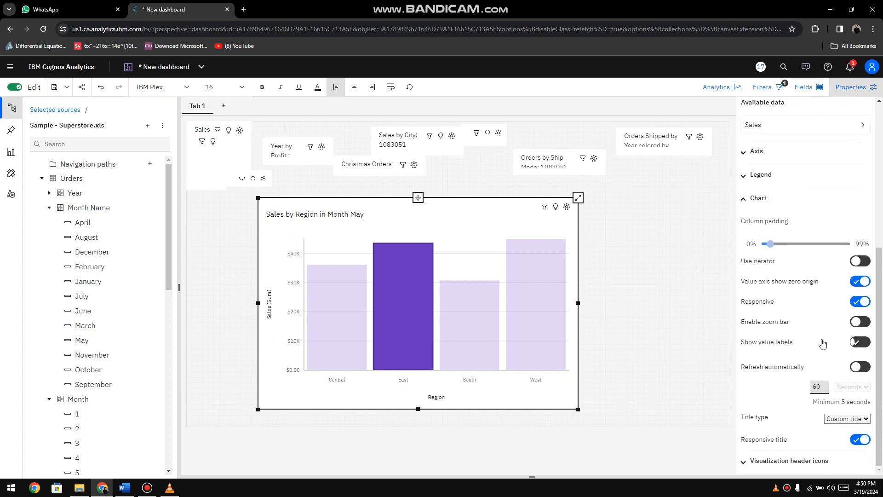
click(638, 230)
click(536, 223)
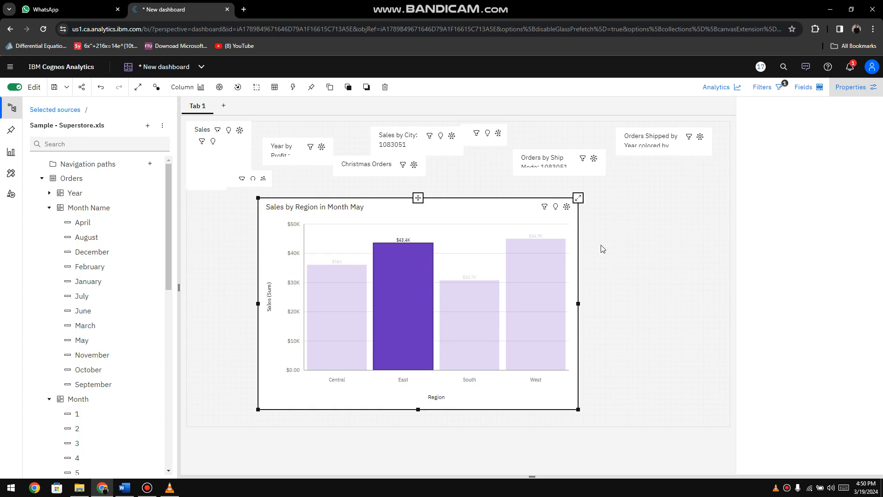
click(419, 277)
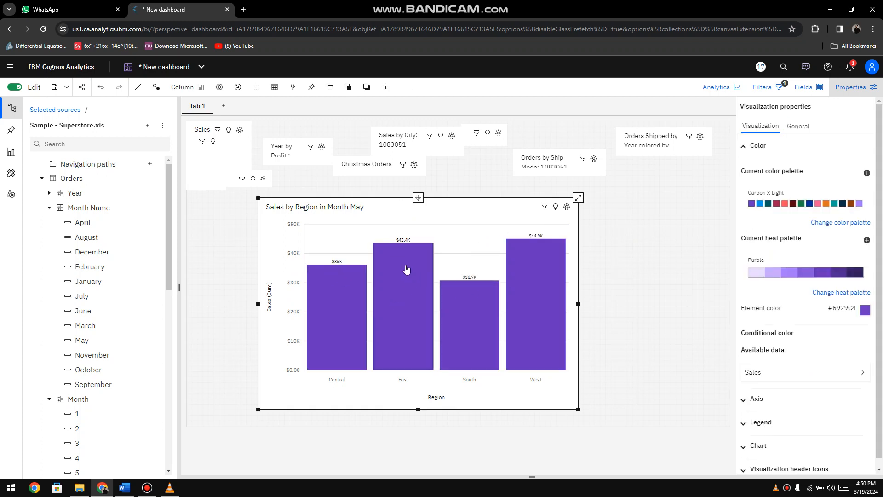
scroll(404, 263, up, 3)
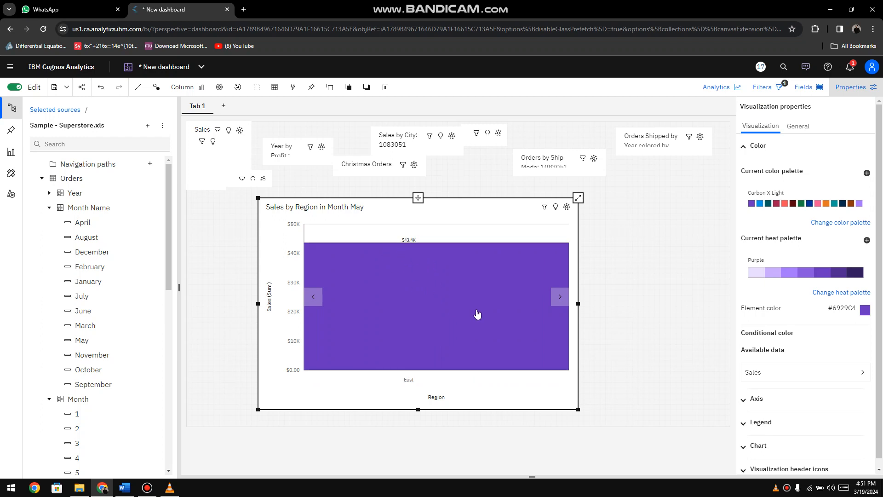
scroll(449, 247, down, 1)
scroll(449, 247, up, 1)
scroll(478, 306, down, 2)
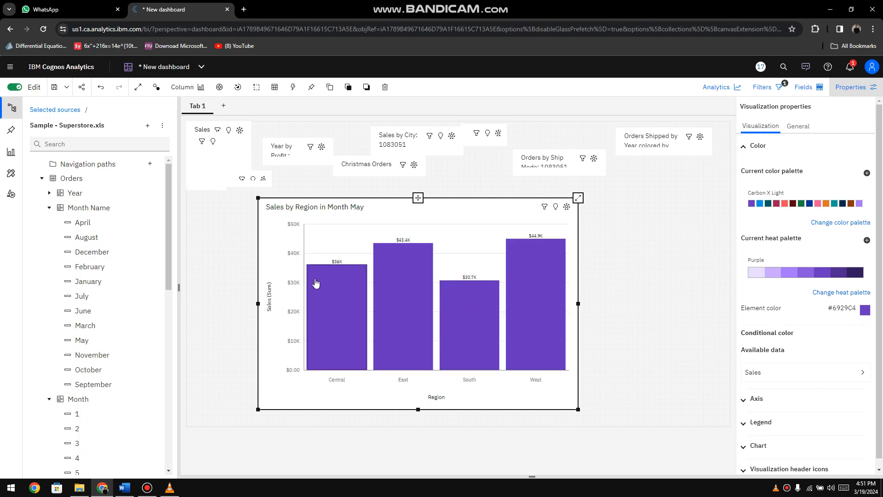
- Sort the chart's columns by Sales in ascending order
click(274, 301)
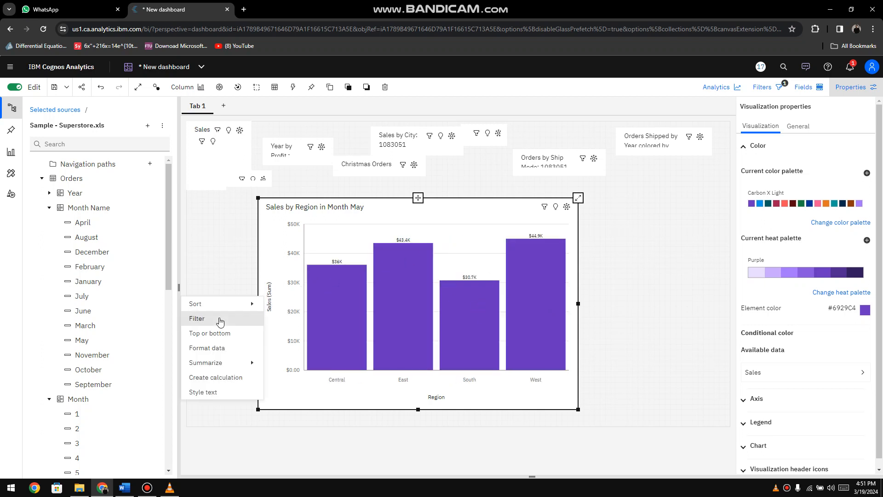
mouse_move(226, 304)
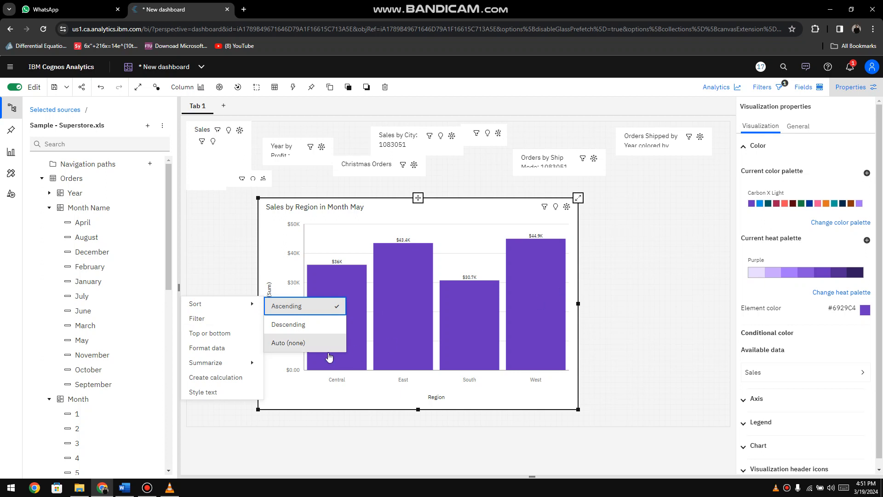
click(286, 311)
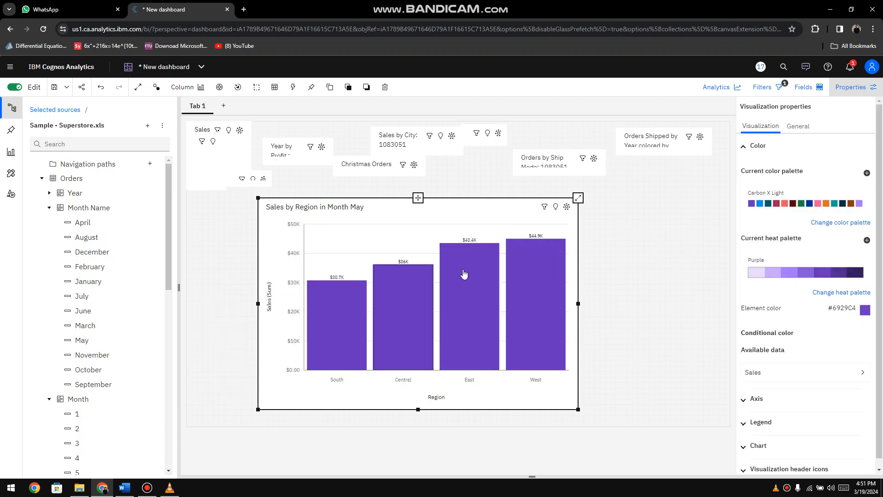